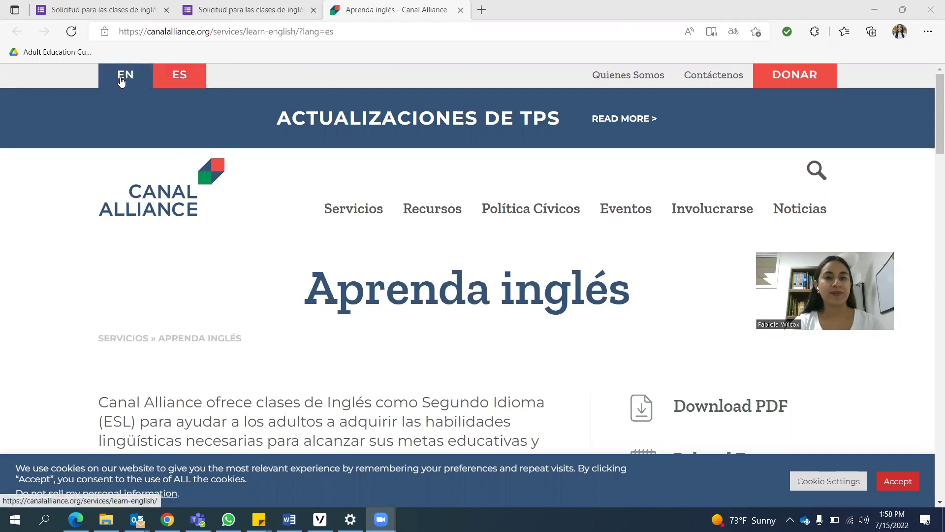
# - Scroll down the Spanish 'Aprenda inglés' page past the photo to the class levels and fall semester dates
pyautogui.scroll(-3, 137, 186)
pyautogui.scroll(-4, 139, 188)
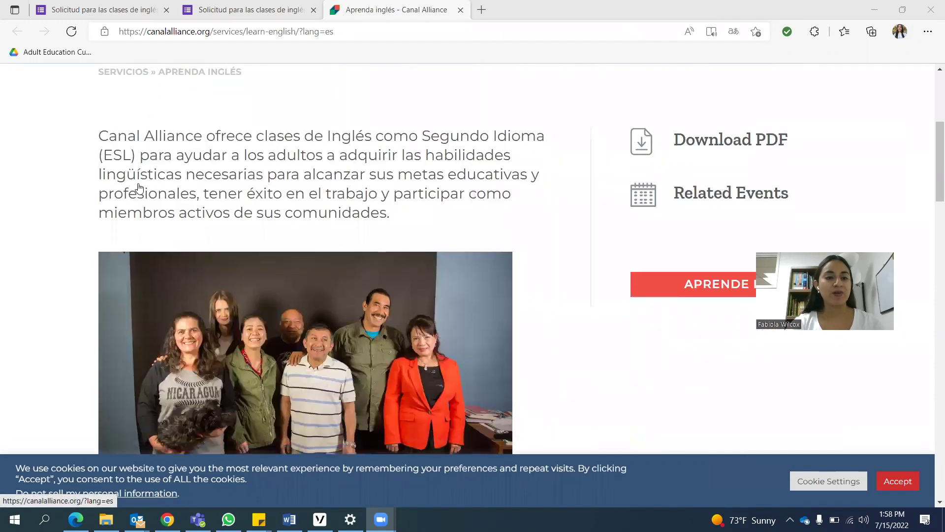
pyautogui.scroll(-4, 139, 189)
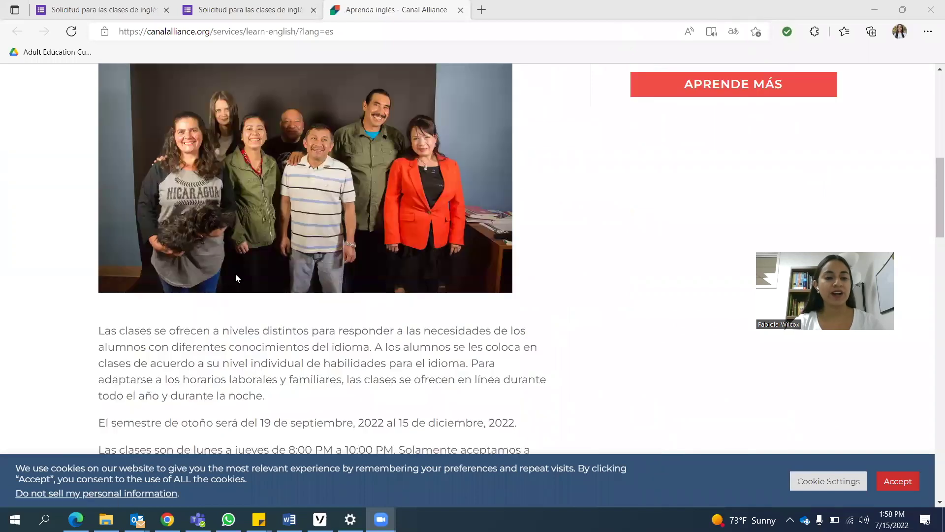
pyautogui.scroll(-3, 236, 274)
pyautogui.scroll(-3, 236, 274)
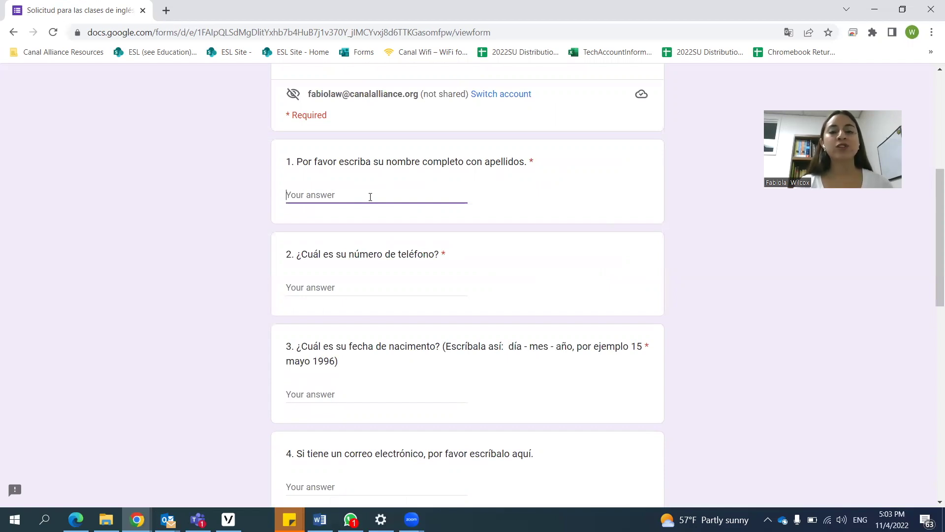
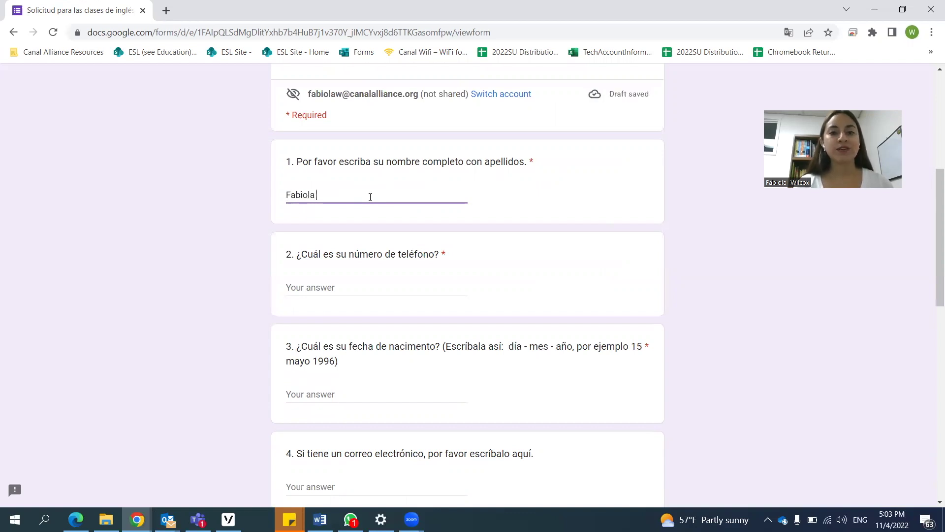
# - Enter the applicant's full name, phone number and birth date, reaching the e-mail question
pyautogui.scroll(-1, 367, 209)
pyautogui.click(365, 222)
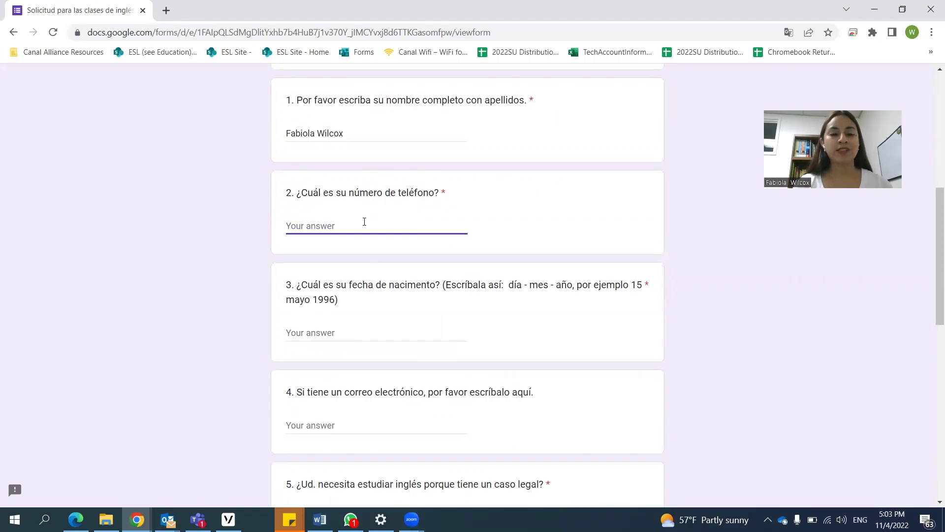
pyautogui.write('4150000000')
pyautogui.scroll(-1, 364, 222)
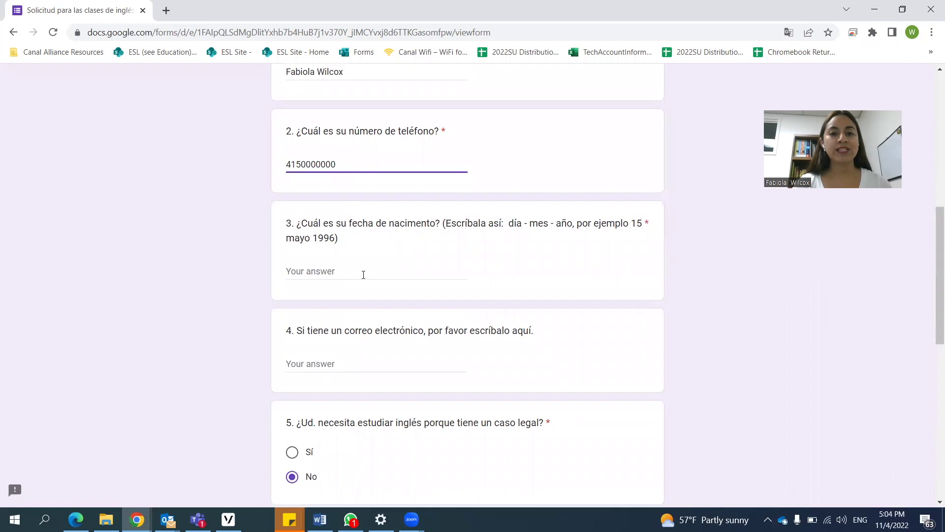
pyautogui.click(363, 275)
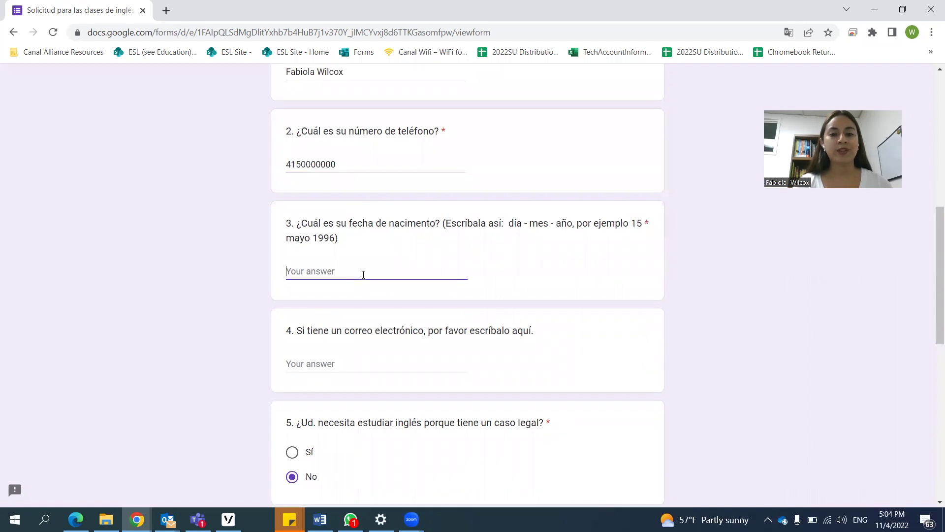
pyautogui.scroll(-1, 363, 285)
pyautogui.click(364, 300)
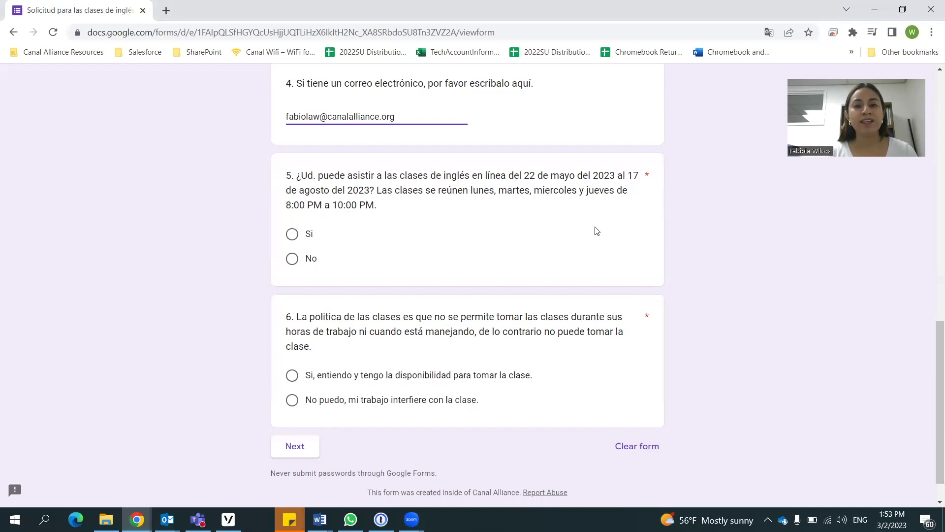
# - Answer 'Si' to online classes and 'No puedo, mi trabajo interfiere con la clase', then continue
pyautogui.click(292, 234)
pyautogui.scroll(-1, 709, 285)
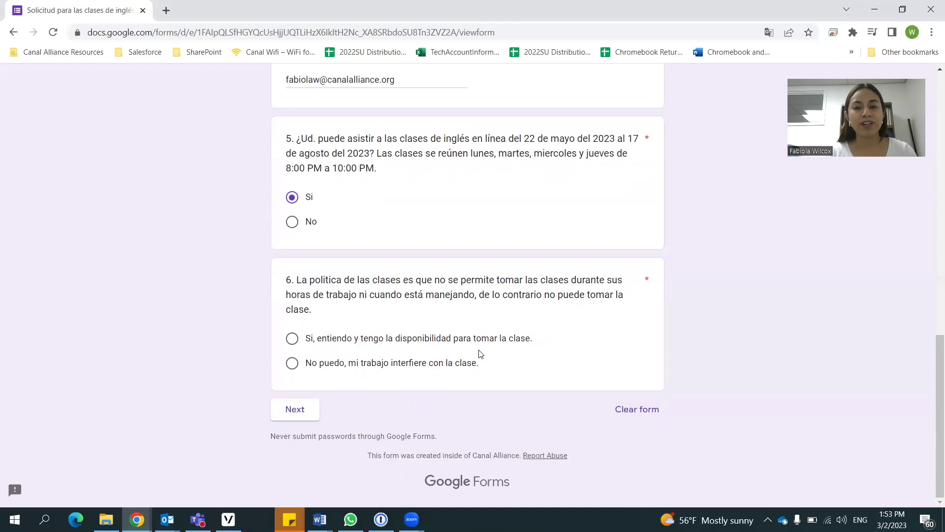
pyautogui.click(292, 367)
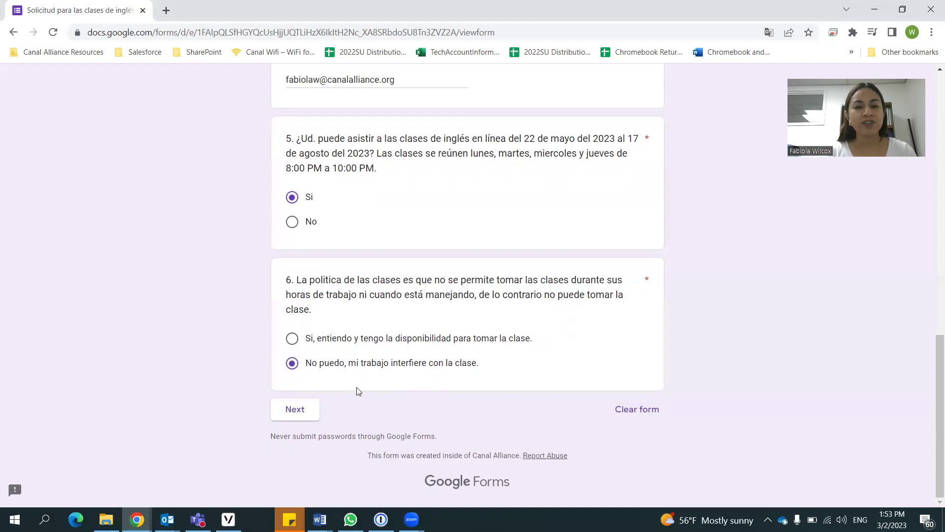
pyautogui.click(295, 413)
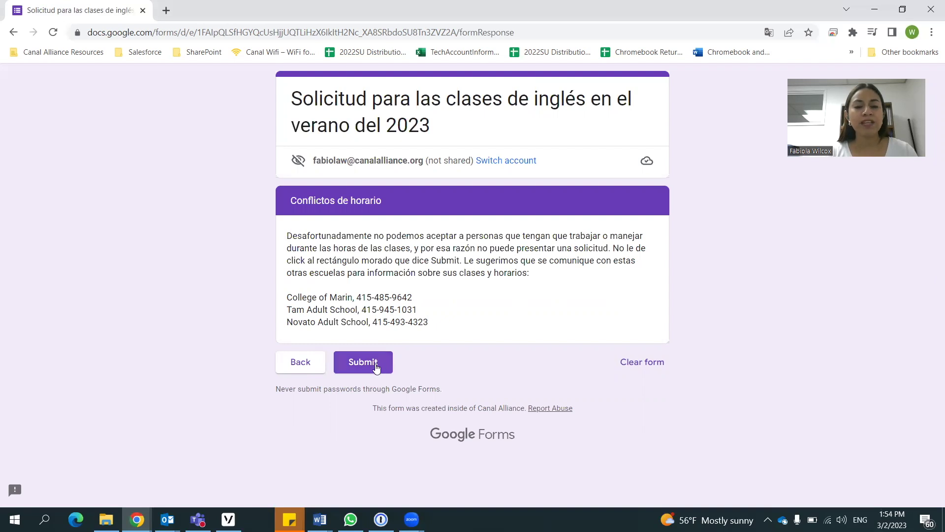
# - Go back from 'Conflictos de horario' and answer 'Sí, entiendo y tengo la disponibilidad para tomar la clase'
pyautogui.click(302, 365)
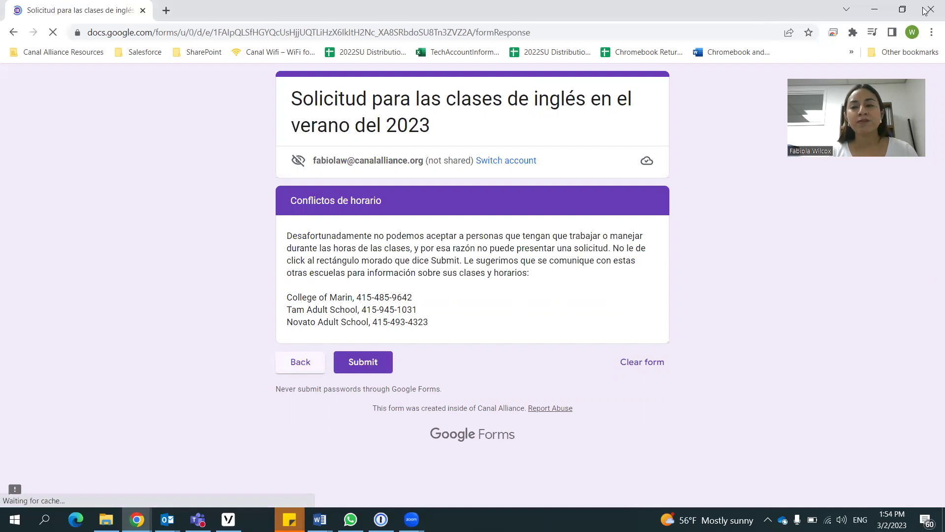
pyautogui.click(291, 341)
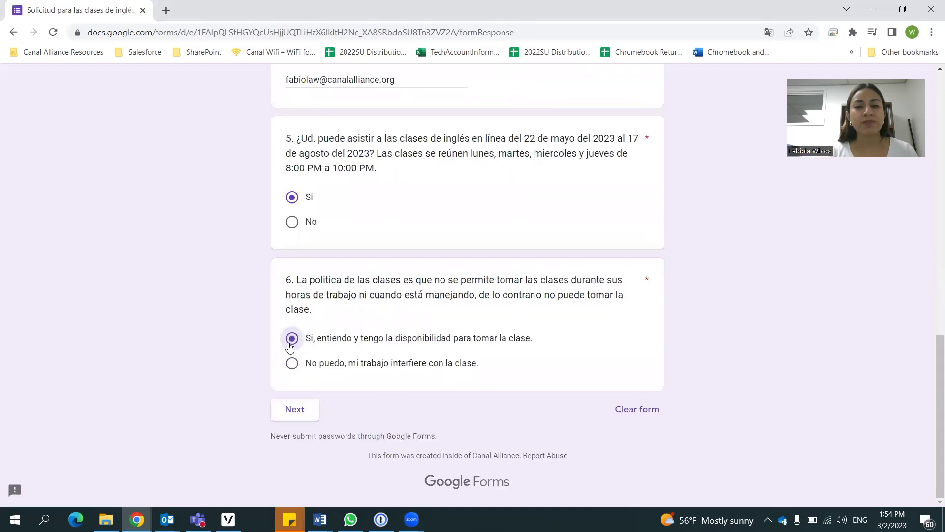
# - Move on to Parte 2 and set the native language answer to Other
pyautogui.click(290, 414)
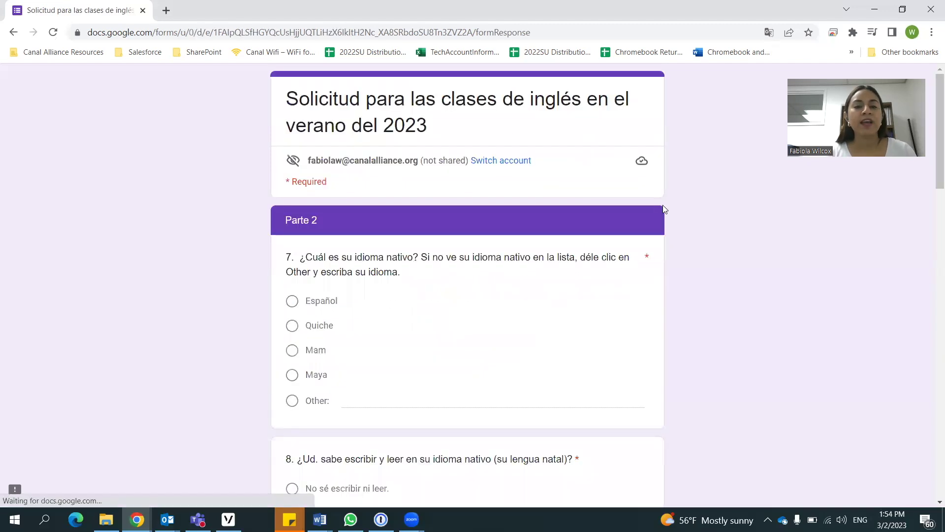
pyautogui.scroll(-1, 705, 254)
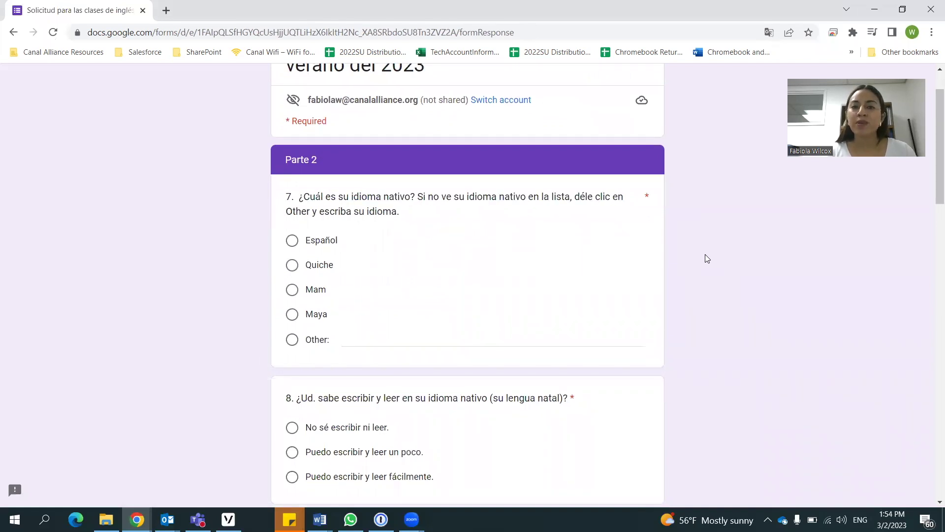
pyautogui.click(292, 240)
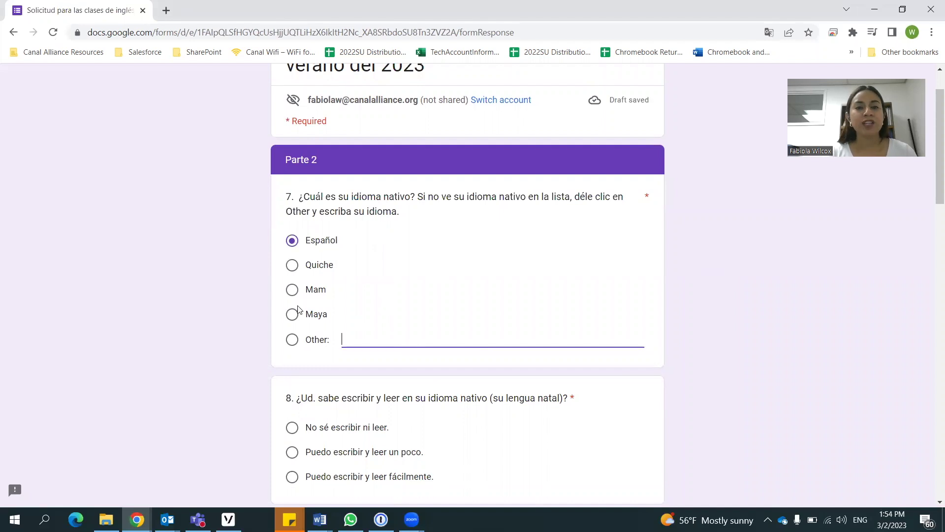
pyautogui.click(292, 340)
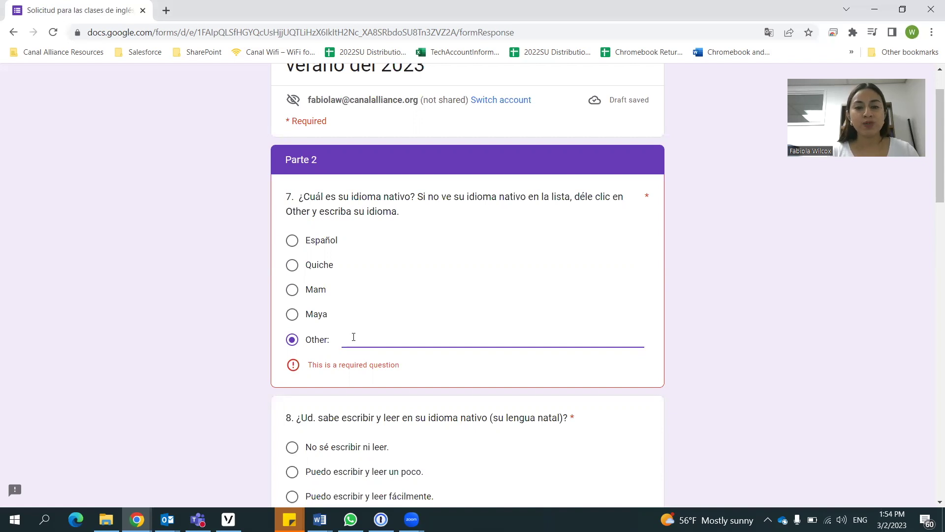
# - Answer 'Puedo escribir y leer fácilmente' for question 8 and 'Si' for a previous English class
pyautogui.scroll(-5, 702, 284)
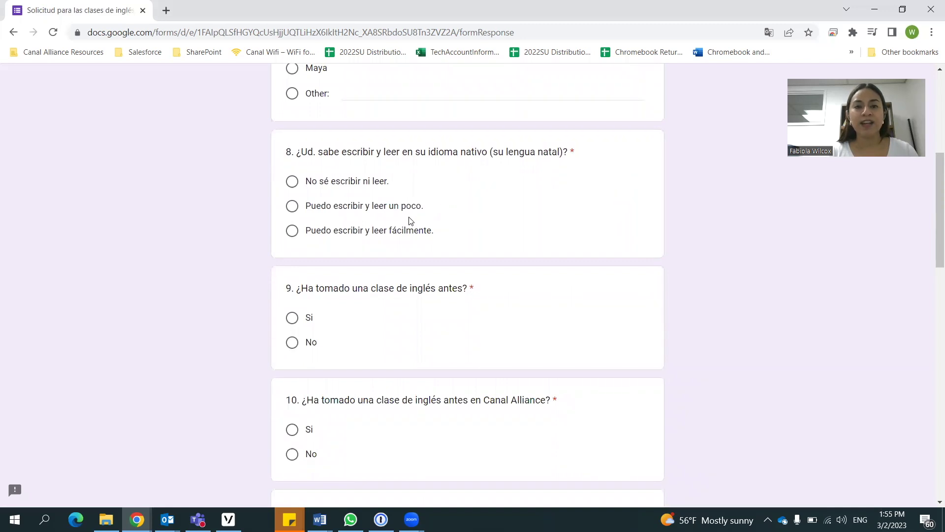
pyautogui.click(396, 230)
pyautogui.scroll(-3, 737, 279)
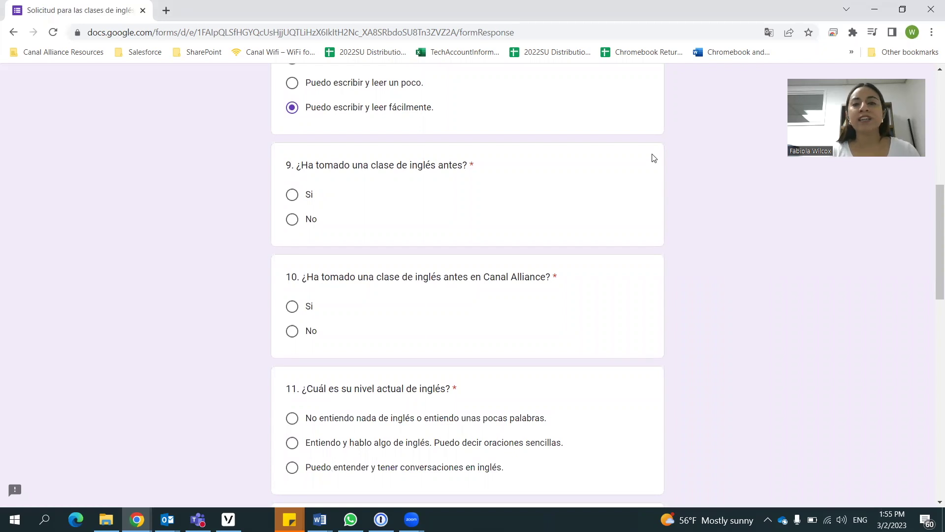
pyautogui.click(292, 194)
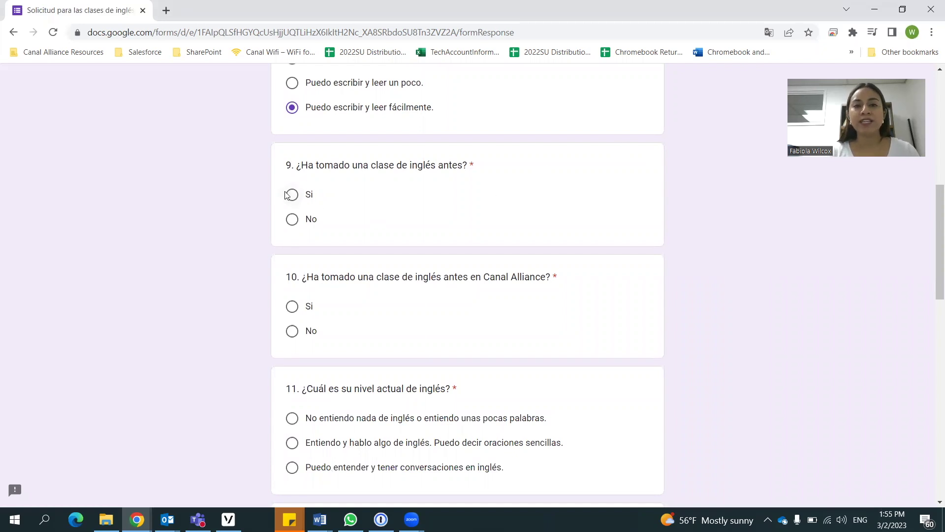
pyautogui.scroll(-3, 621, 230)
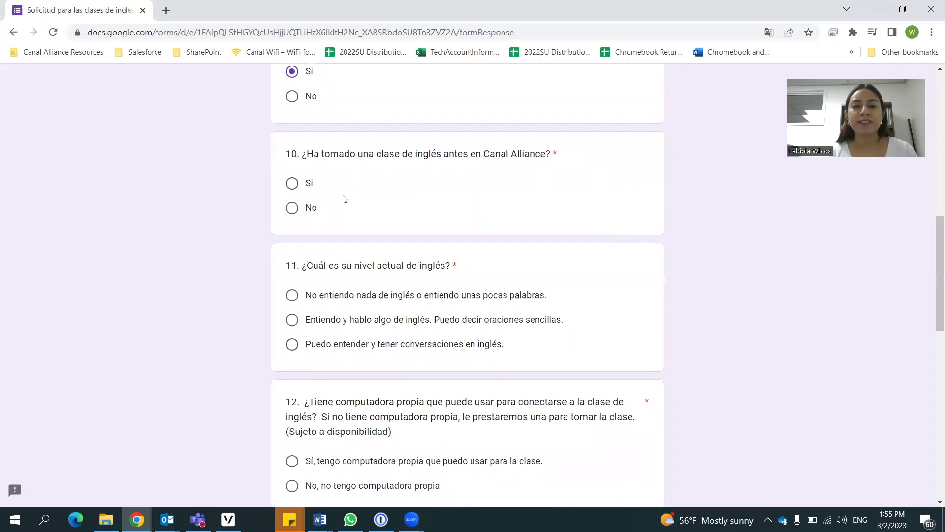
pyautogui.scroll(-2, 646, 224)
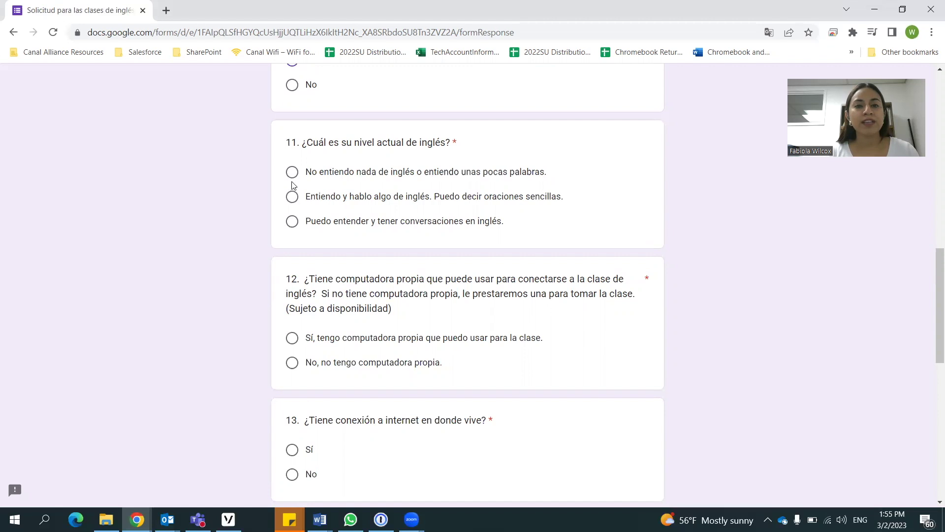
# - Answer 'Sí' to internet at home and 'Mi conexión de internet es lenta' for question 14
pyautogui.scroll(-3, 788, 296)
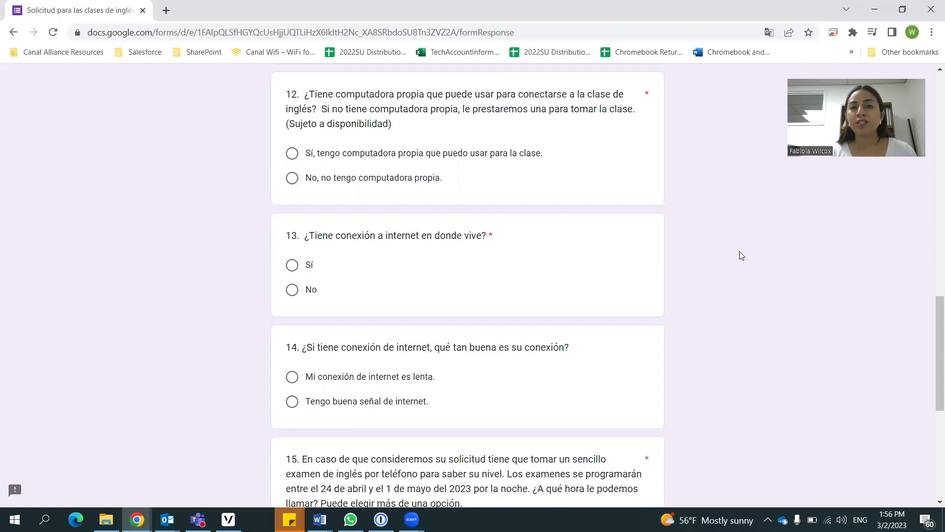
pyautogui.scroll(-3, 740, 252)
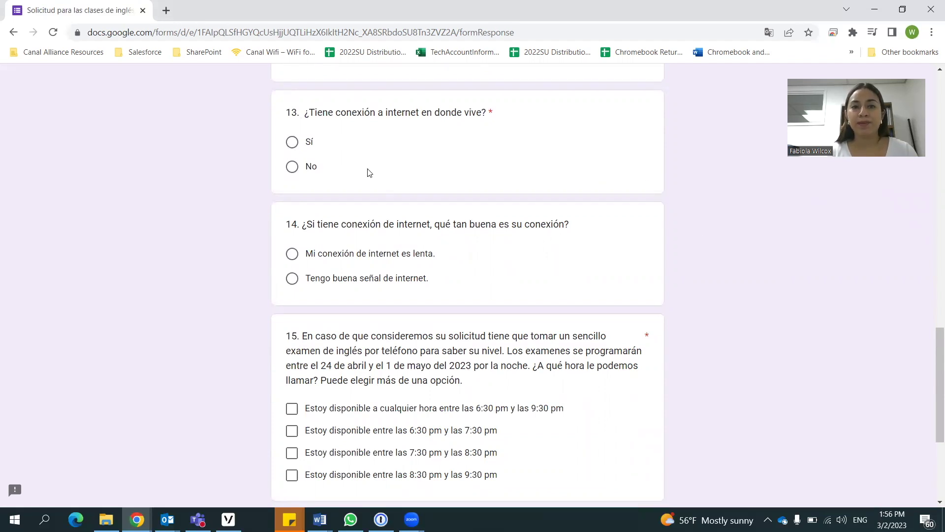
pyautogui.click(294, 142)
pyautogui.scroll(-1, 724, 261)
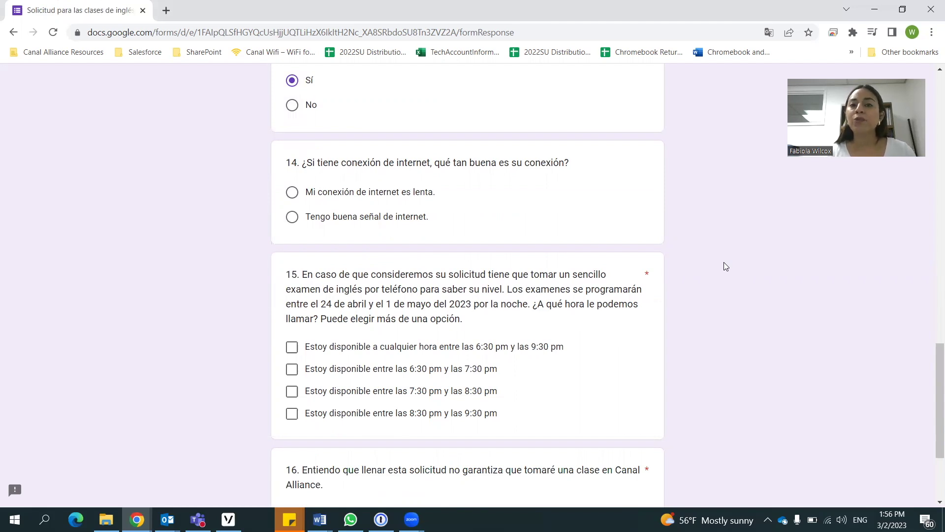
pyautogui.click(352, 193)
pyautogui.scroll(-3, 761, 262)
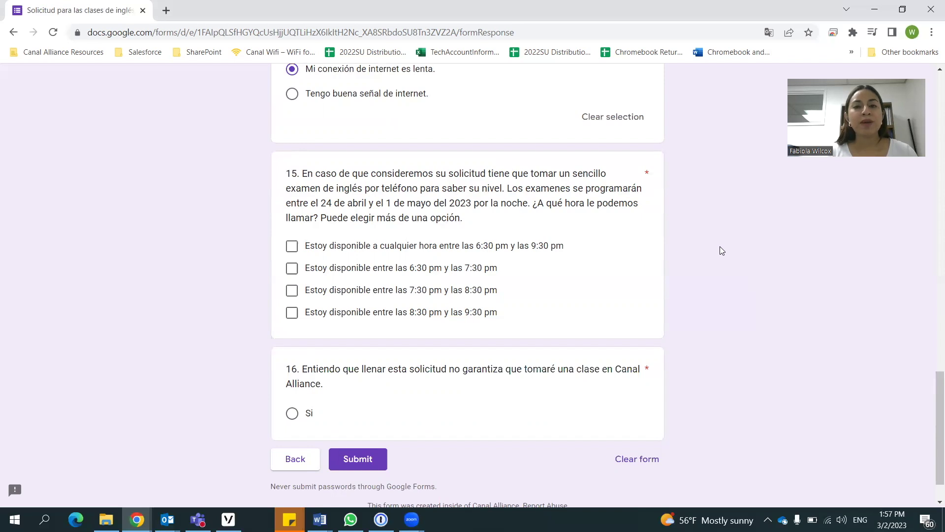
# - Check availability any time 6:30–9:30 pm, answer 'Si' to the no-guarantee statement, and submit
pyautogui.click(620, 246)
pyautogui.scroll(-1, 697, 329)
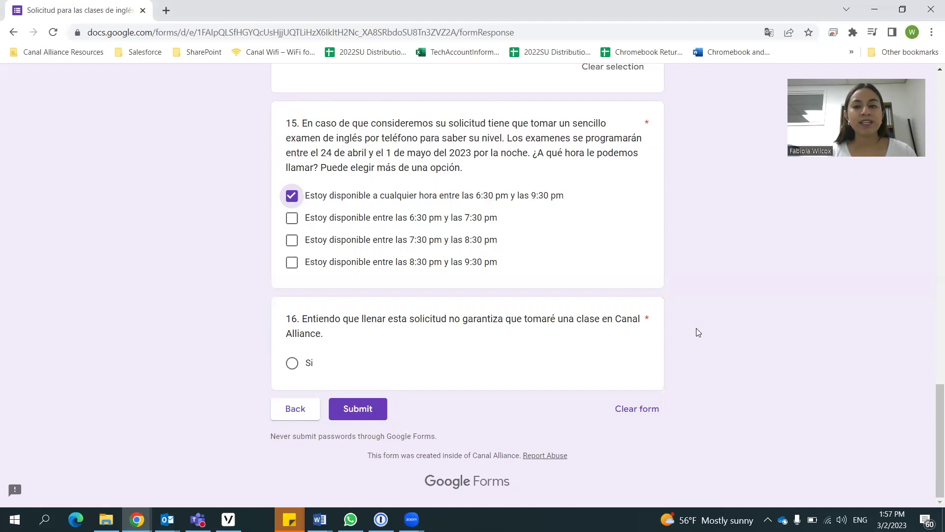
pyautogui.click(502, 364)
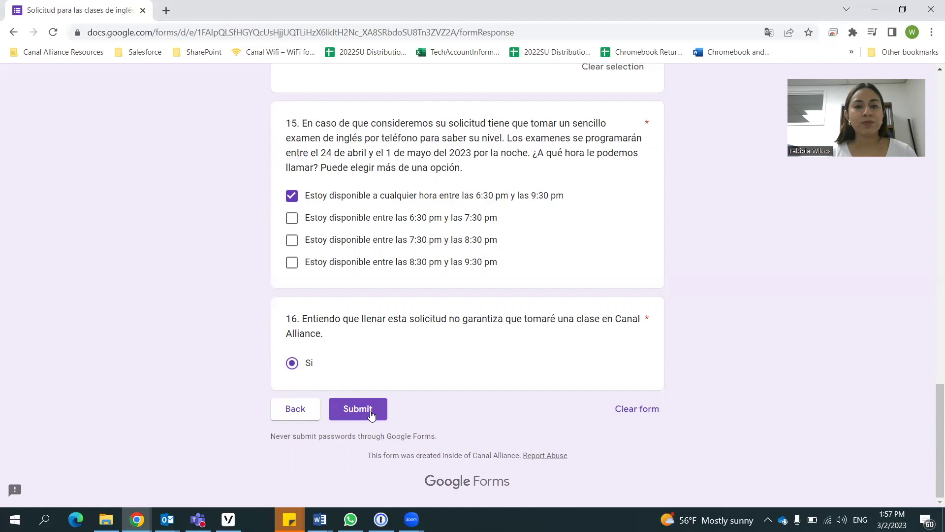
pyautogui.click(371, 415)
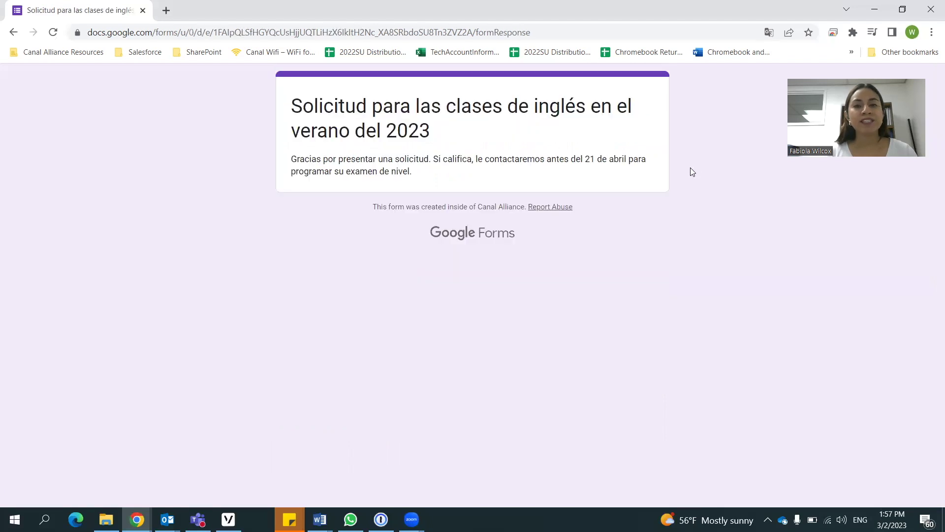